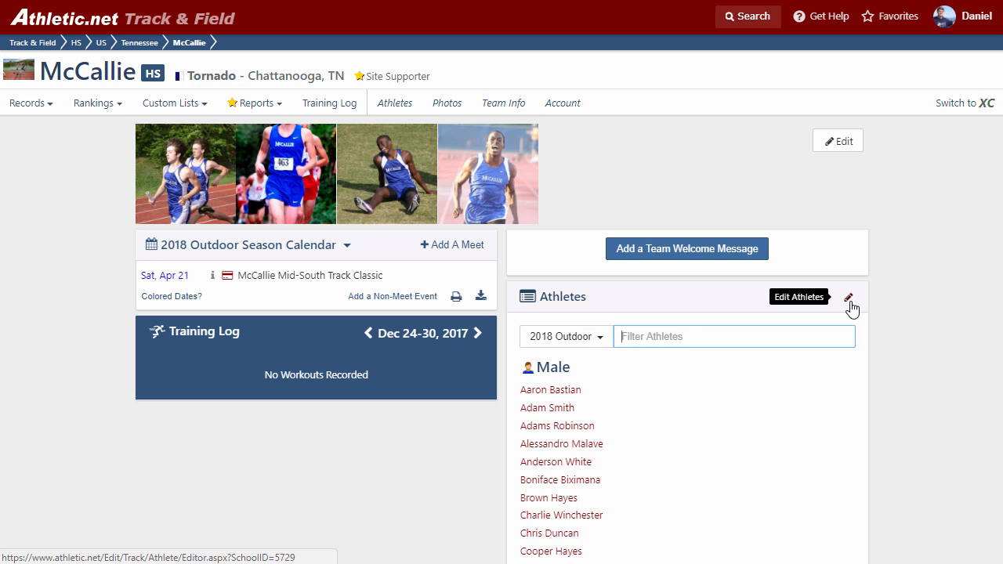
- Open the team's athlete roster and view the first listed athlete's info, closing it without edits
left_click(394, 104)
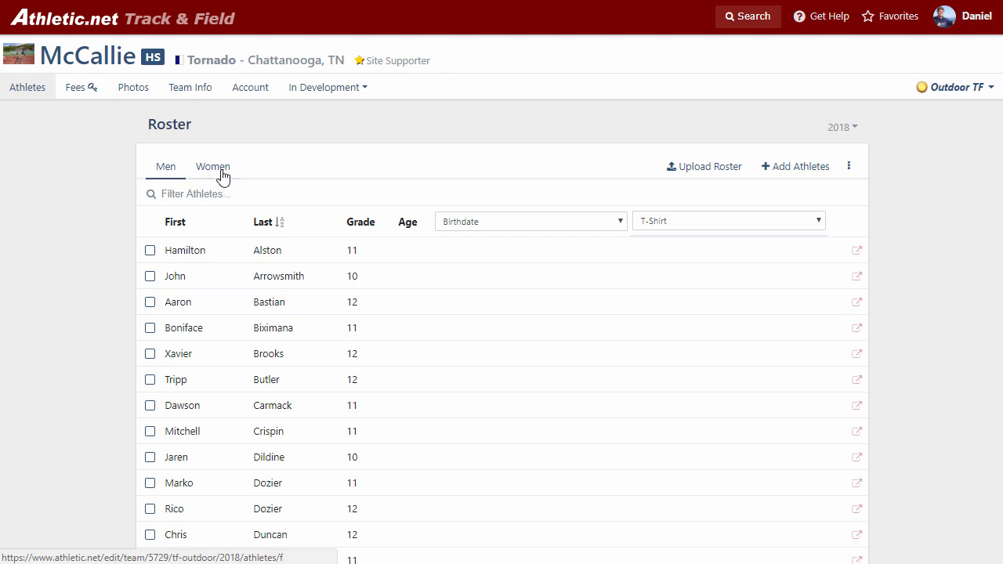
left_click(240, 258)
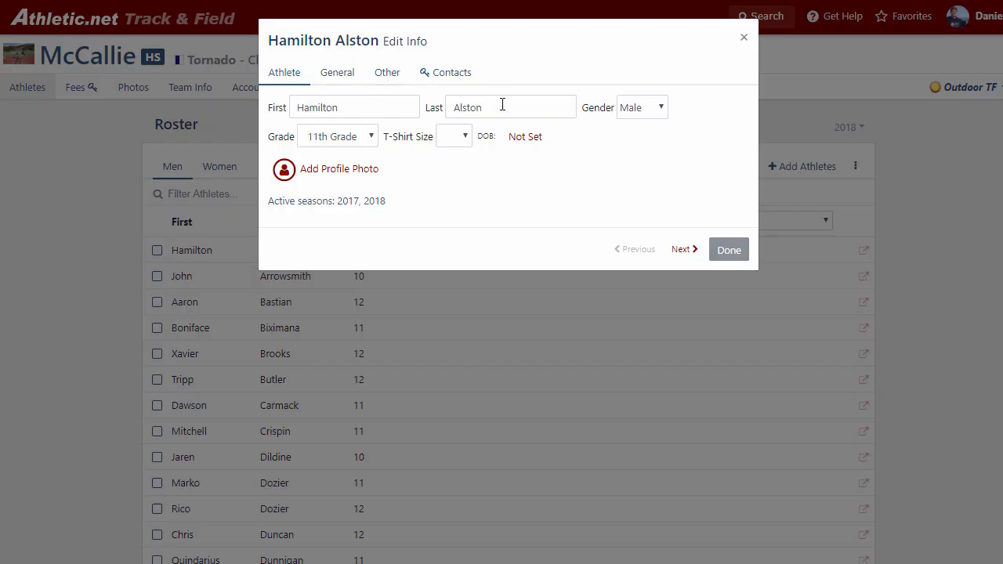
left_click(735, 256)
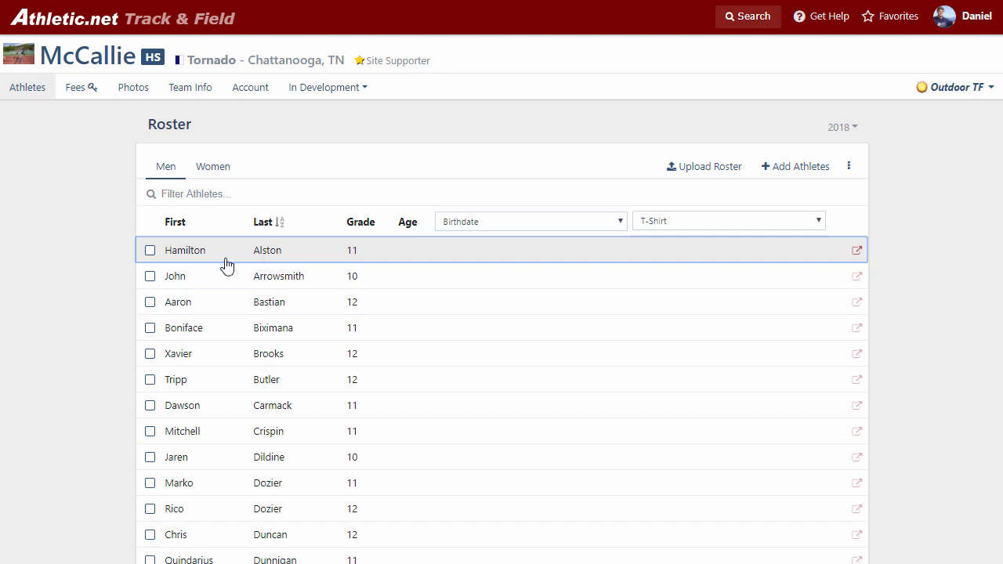
- Select the first, fourth and seventh athletes in the men's roster and clear the selection
left_click(150, 251)
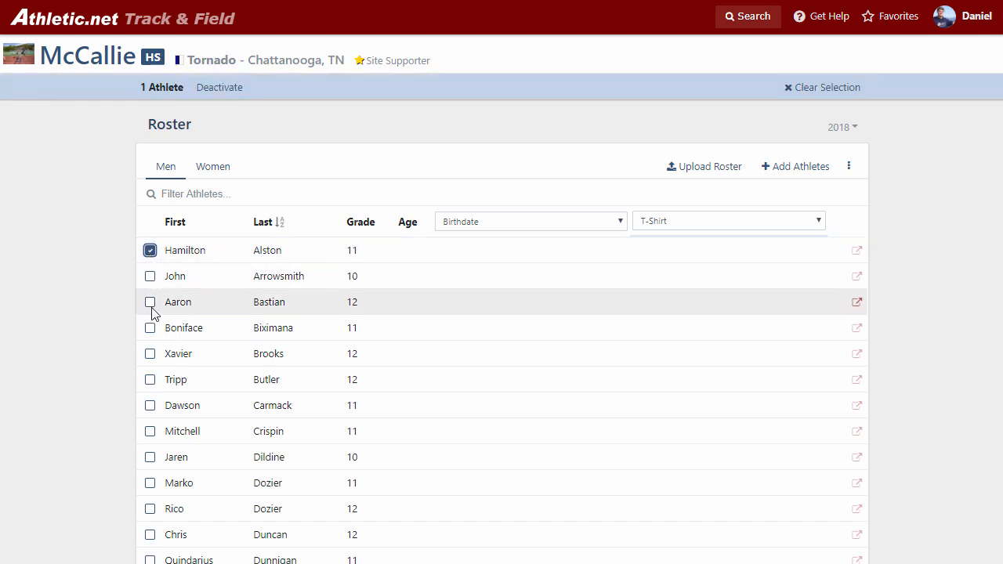
left_click(150, 327)
left_click(150, 406)
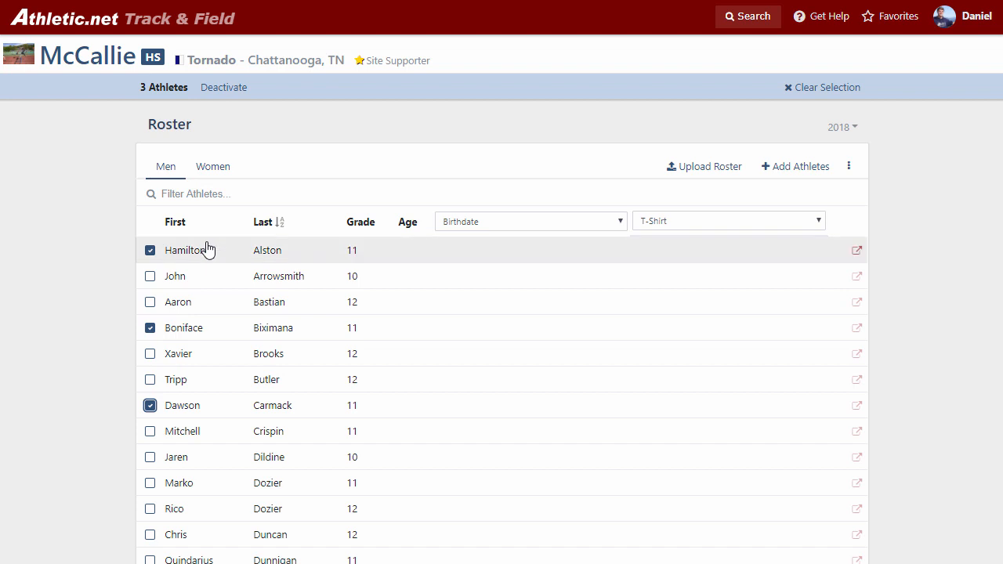
left_click(823, 88)
- View the available season years and the other sports the roster can be switched to
left_click(852, 136)
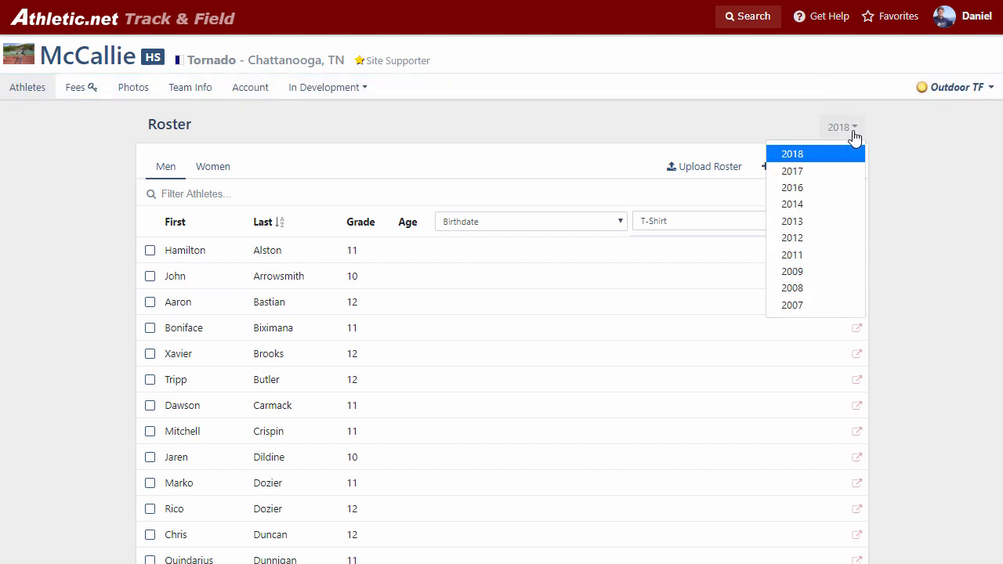
left_click(854, 136)
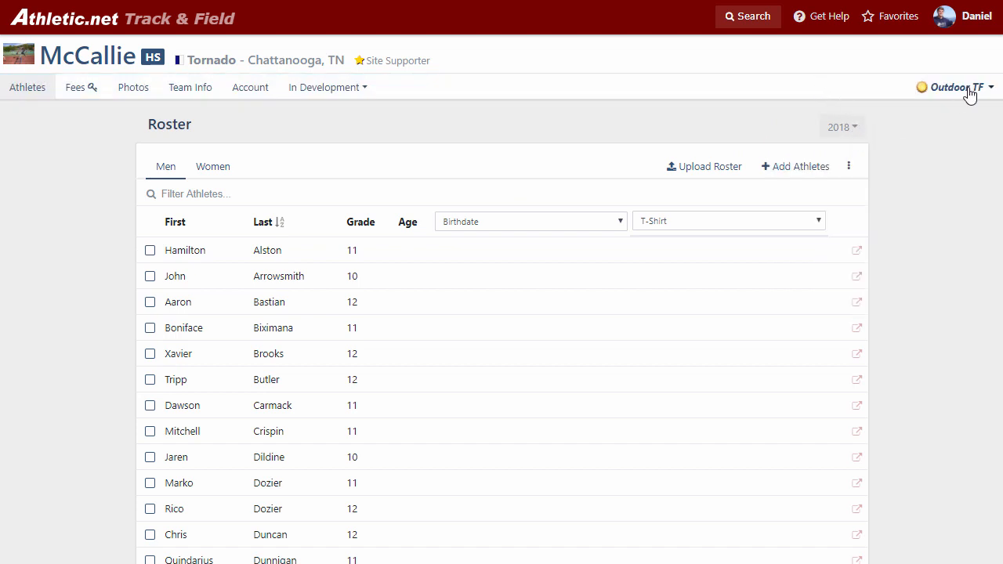
left_click(973, 93)
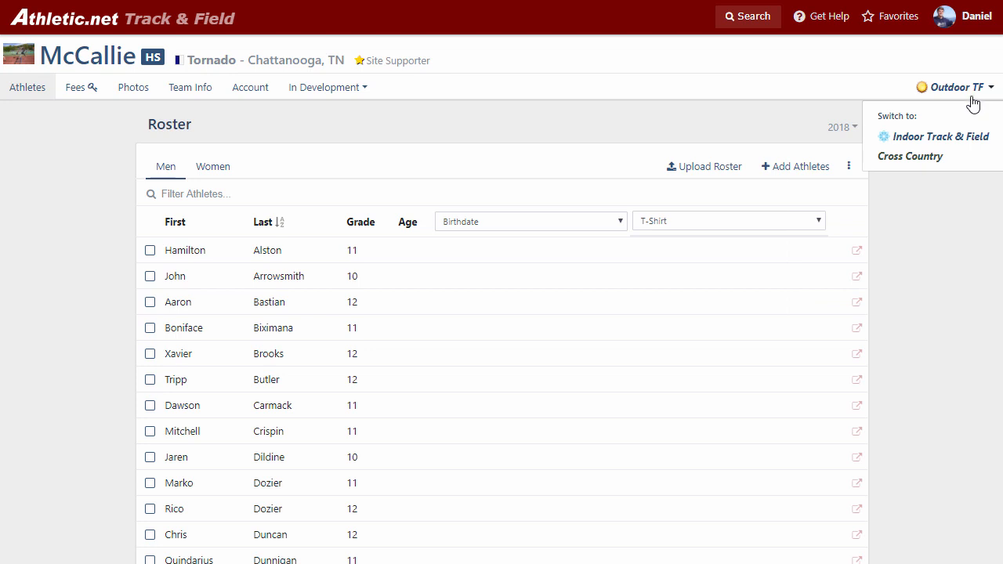
left_click(970, 91)
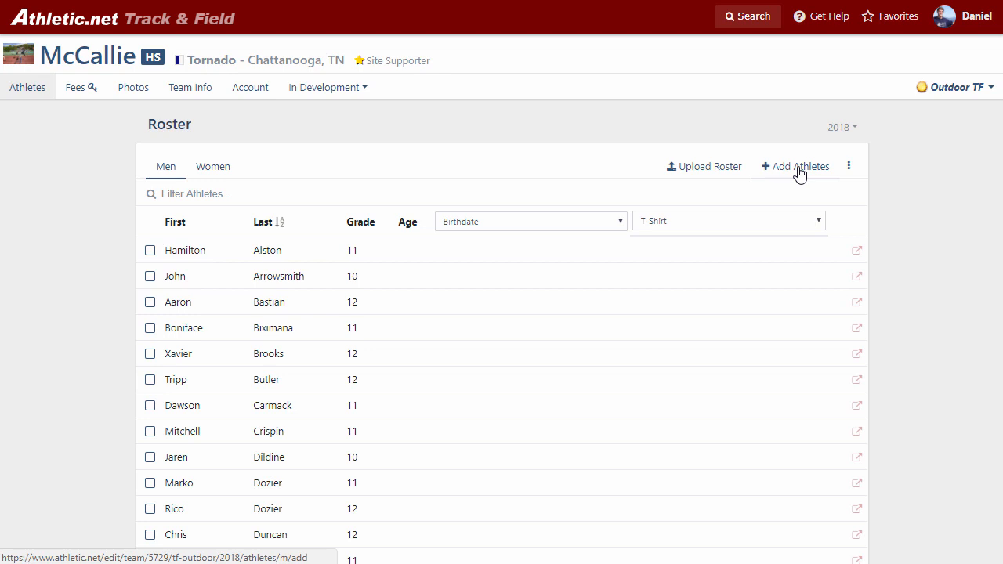
- Open the roster upload page and copy the athlete table in cells A1:D6 of the Excel workbook
left_click(704, 172)
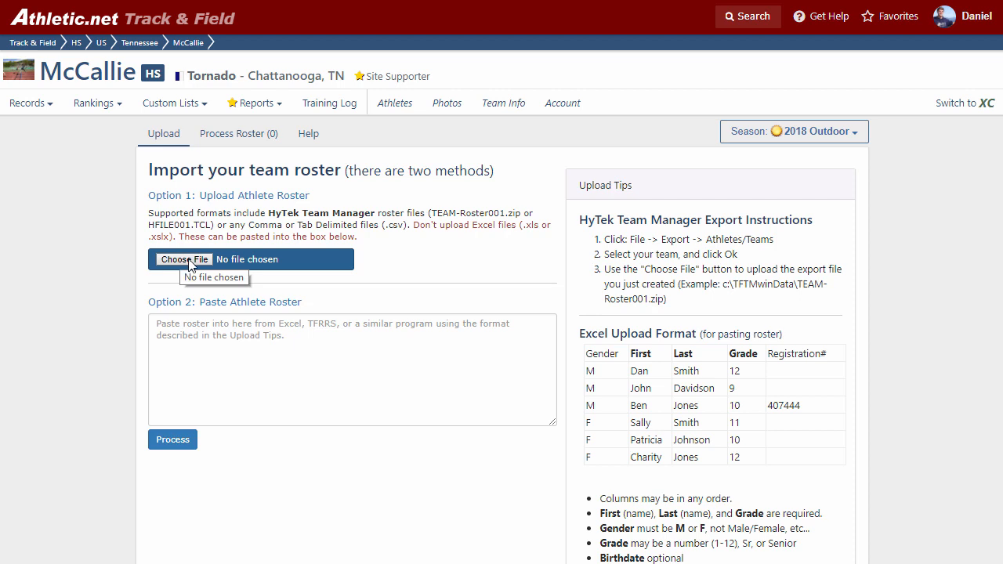
left_click(228, 342)
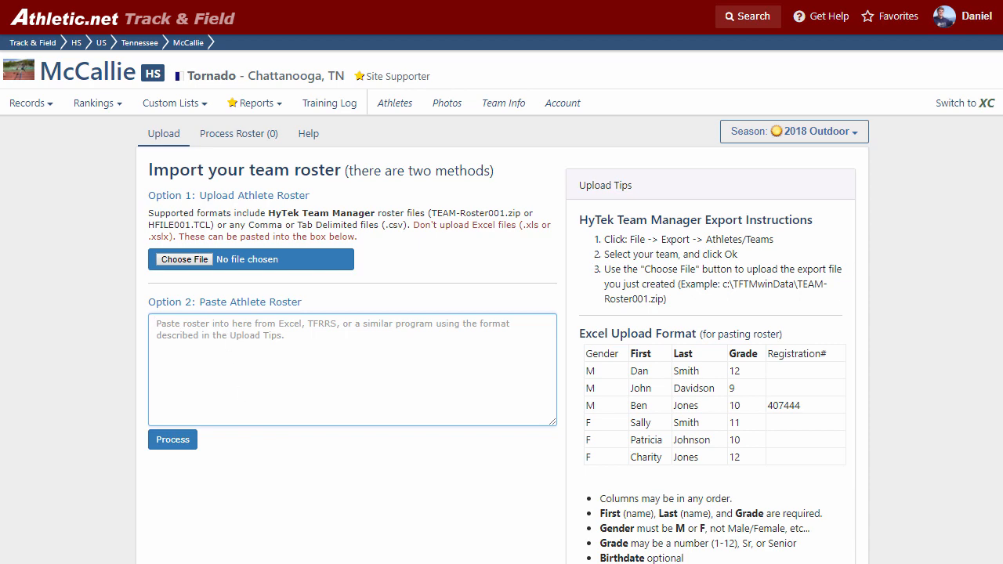
key("alt+Tab")
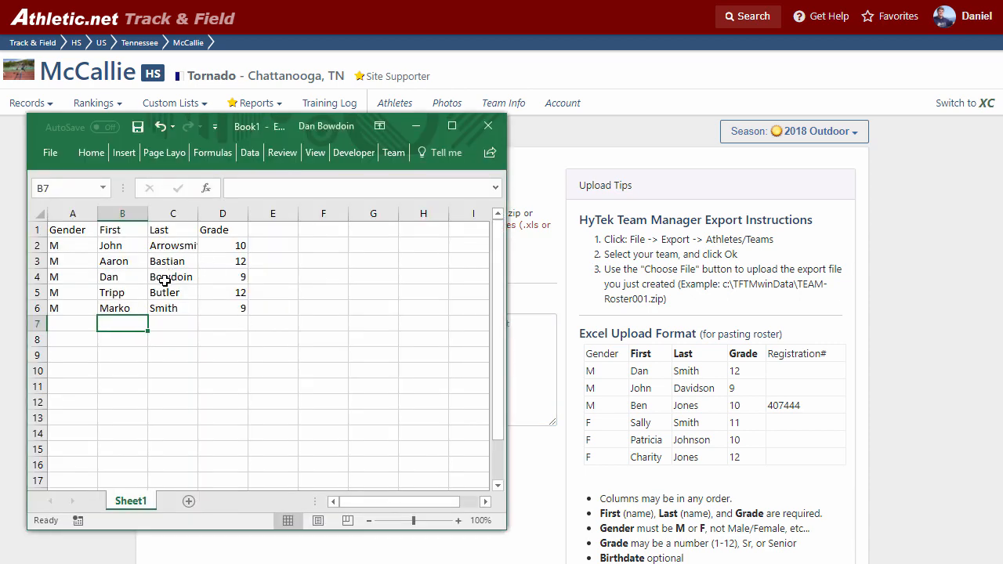
left_click(164, 278)
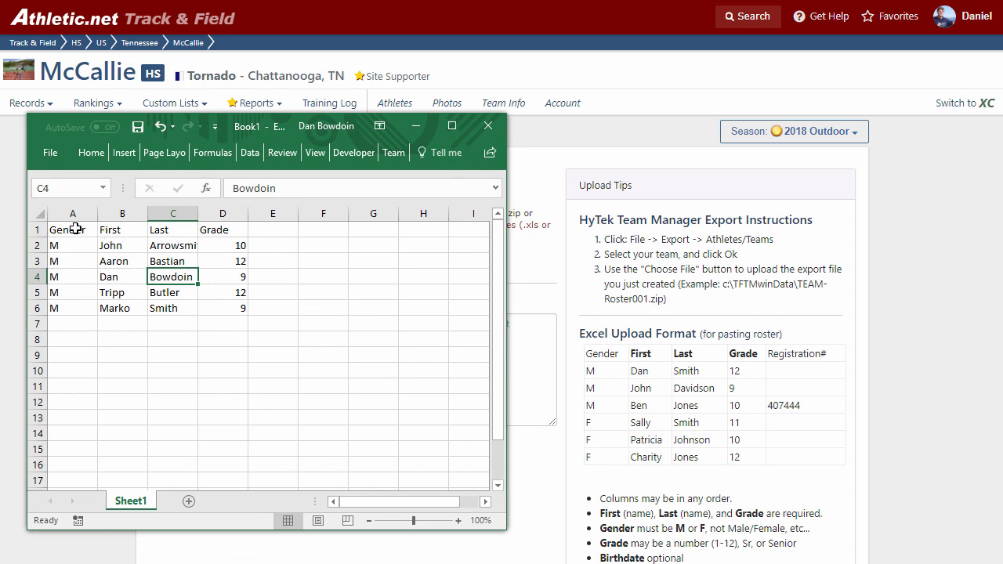
left_click_drag(72, 228, 213, 309)
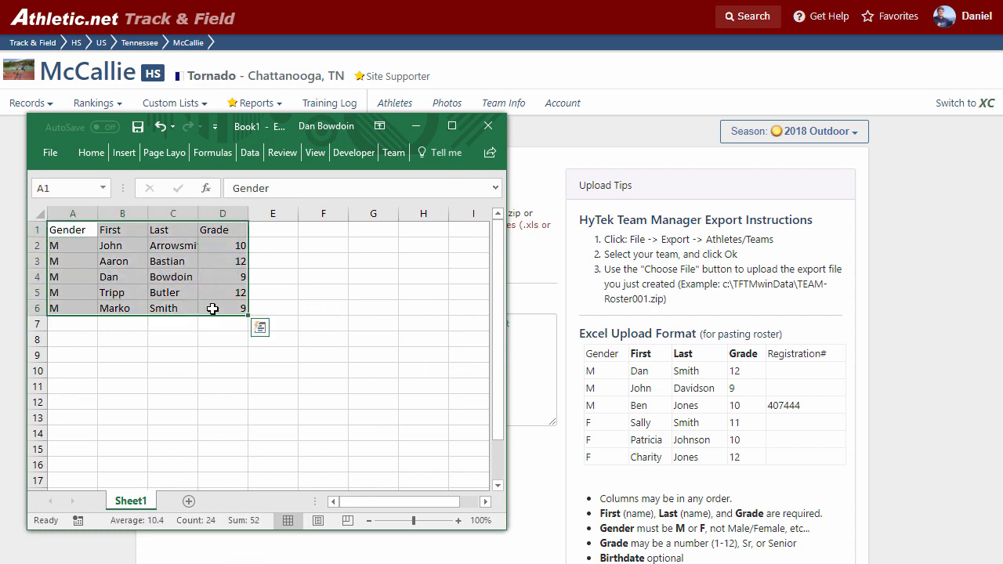
key("ctrl+c")
left_click(416, 125)
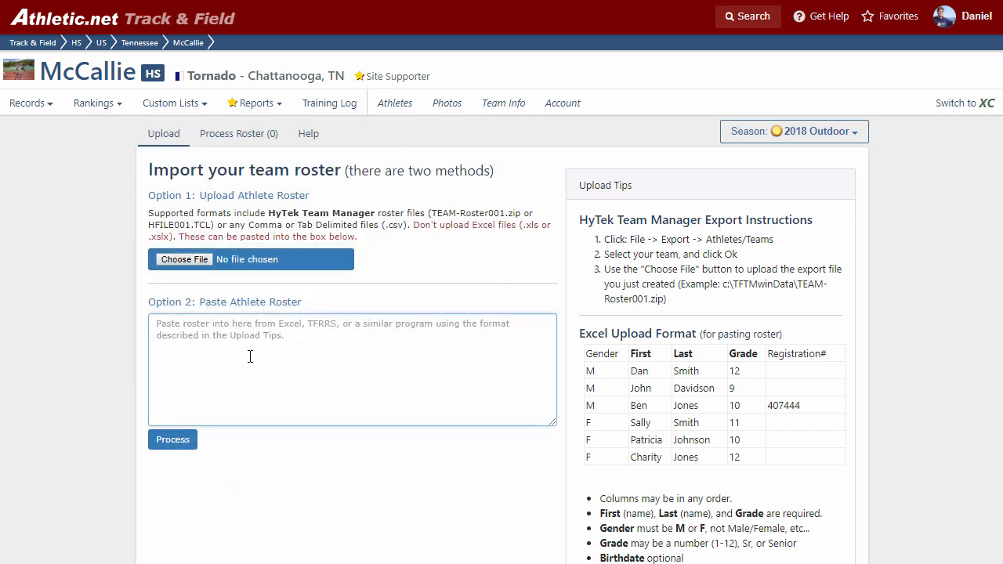
- Paste the copied athlete table into the Option 2 roster import and process it
left_click(239, 353)
key("ctrl+v")
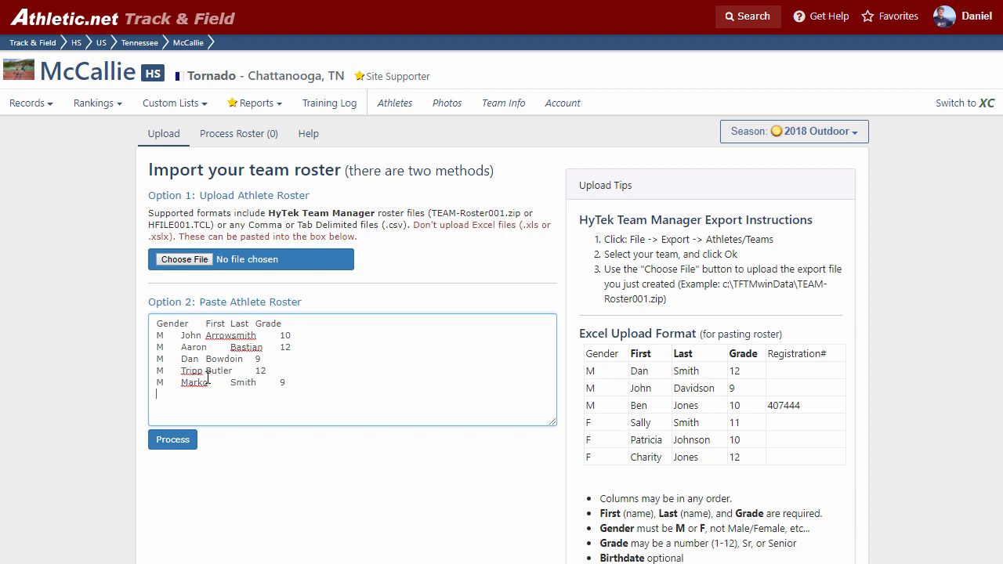
left_click(174, 442)
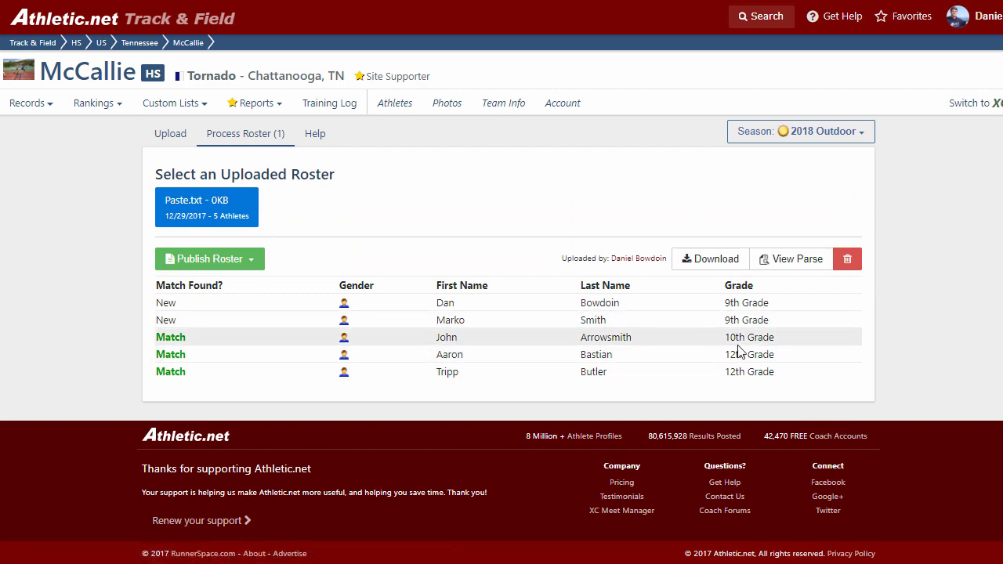
- Review the Add to Roster and Replace Current Roster publishing options, and delete the uploaded Paste.txt roster
left_click(251, 260)
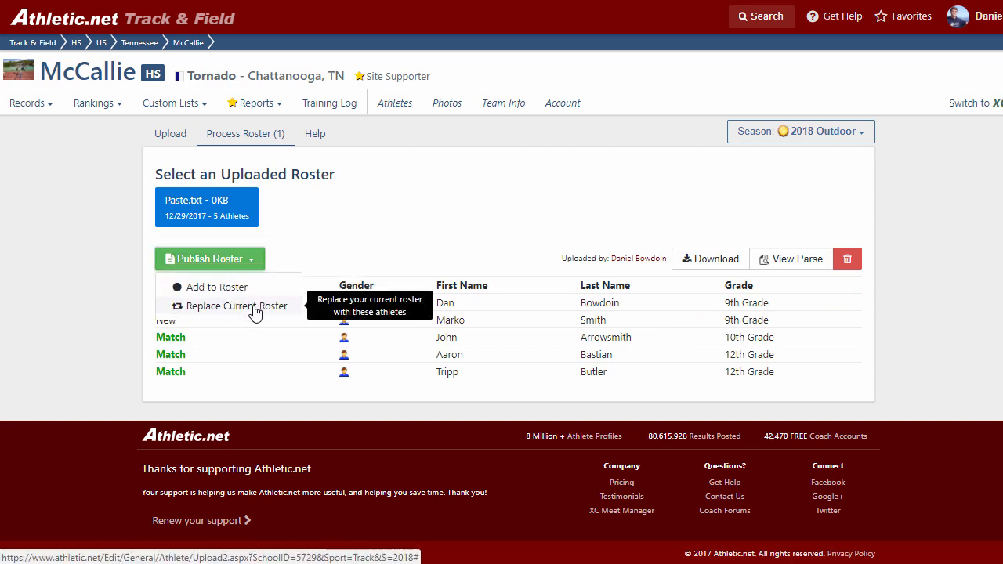
left_click(280, 245)
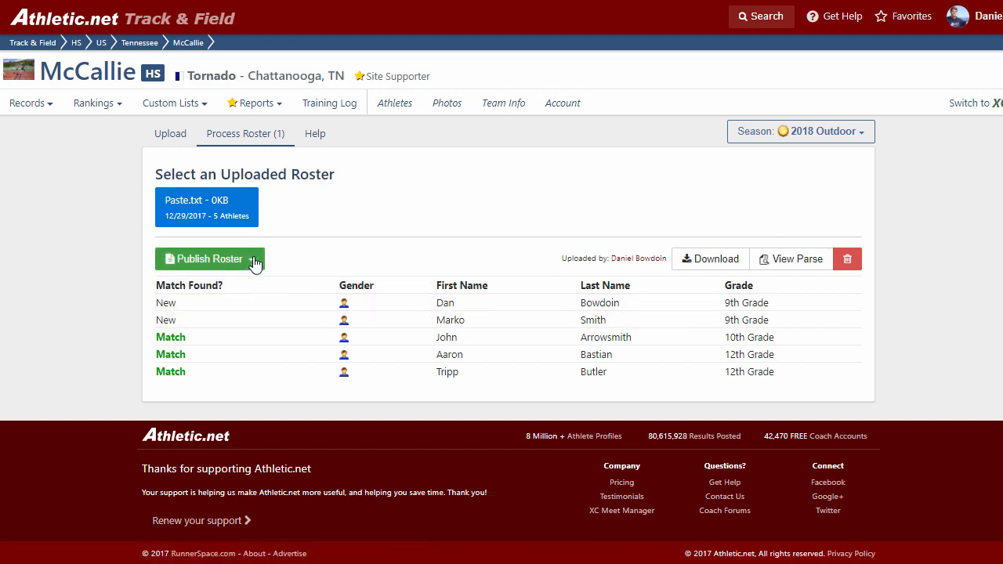
left_click(255, 261)
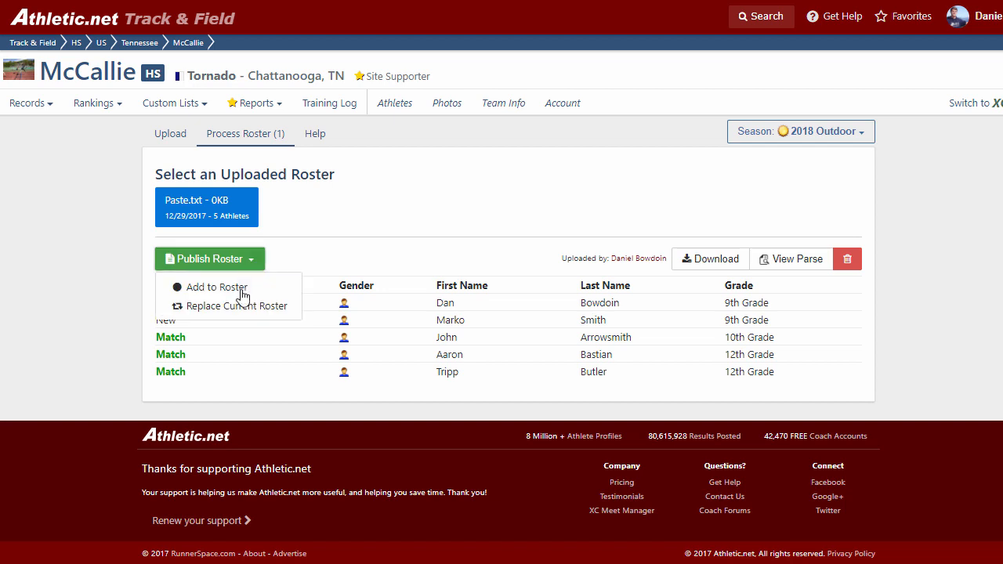
left_click(308, 243)
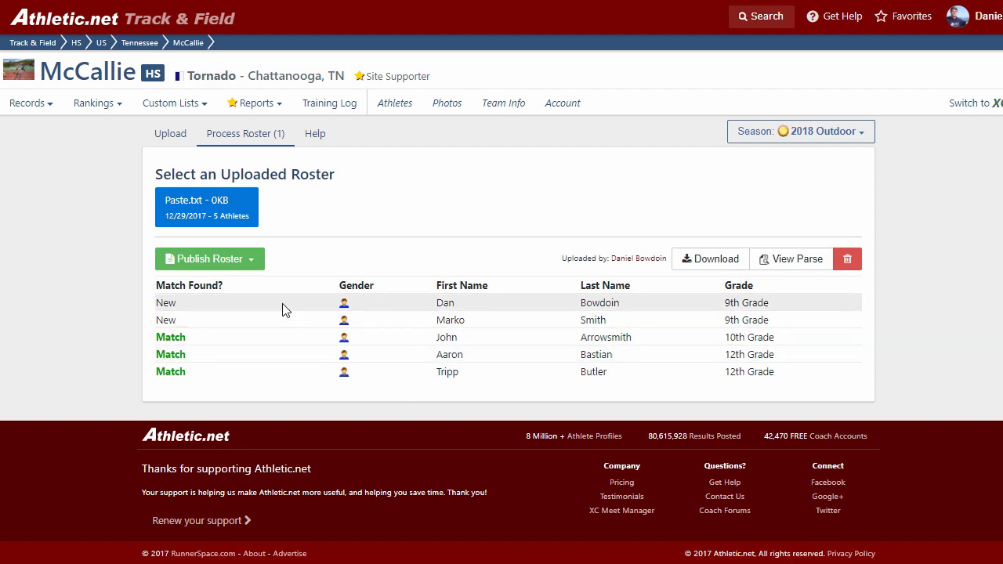
left_click(260, 263)
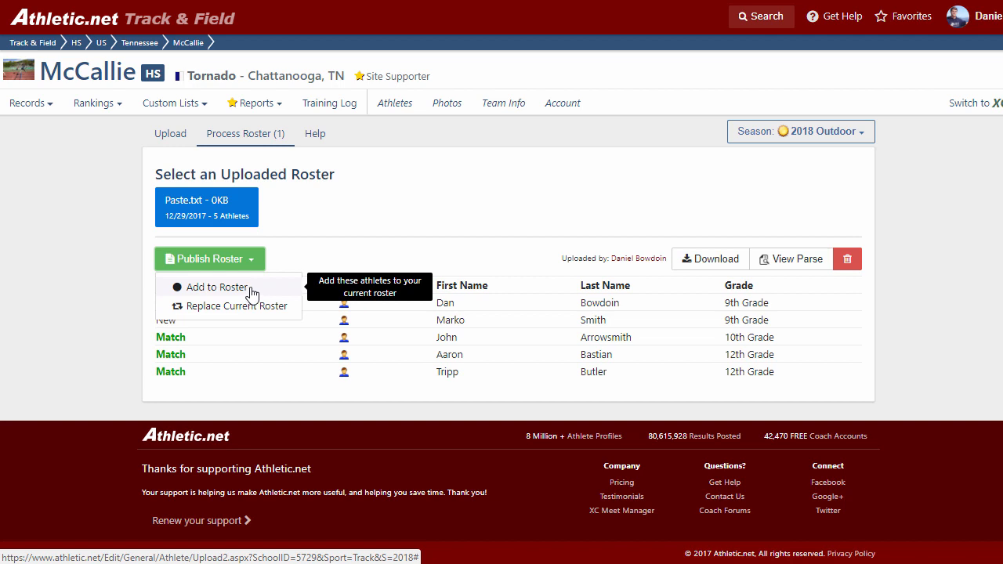
left_click(304, 231)
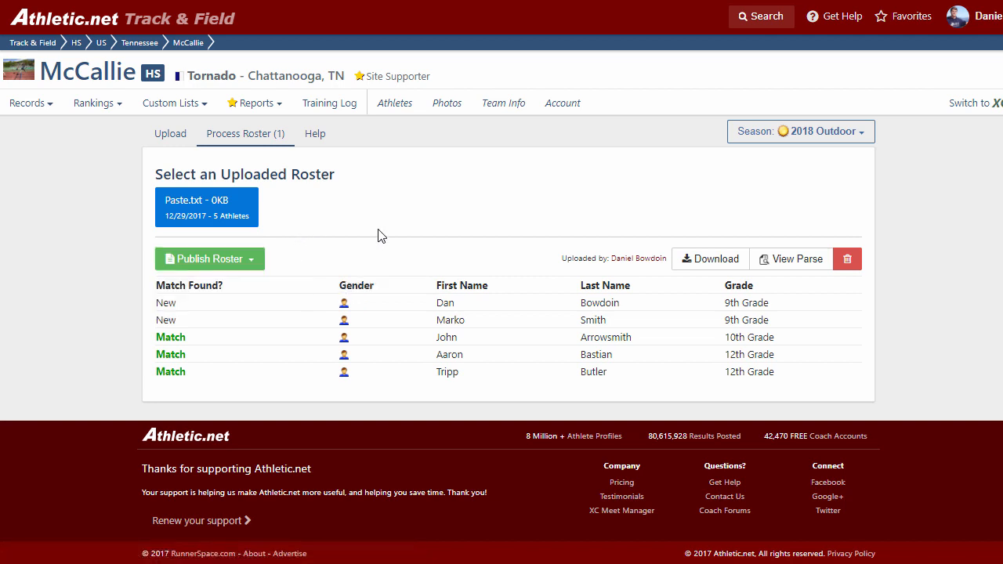
left_click(848, 262)
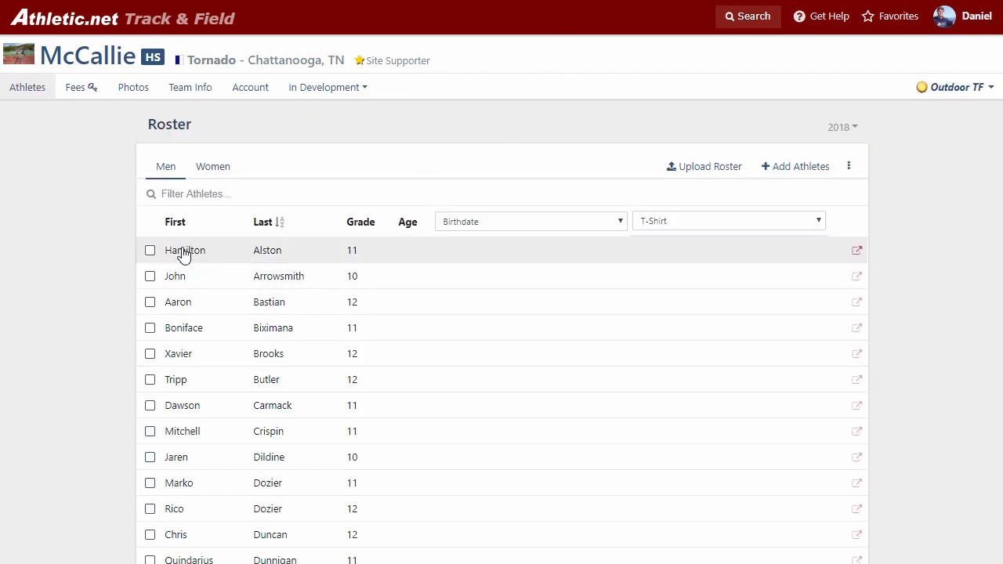
- Select the tenth through thirteenth athletes in the men's roster and clear the selection without deactivating them
scroll(185, 249, "down", 2)
left_click(150, 326)
left_click(149, 352)
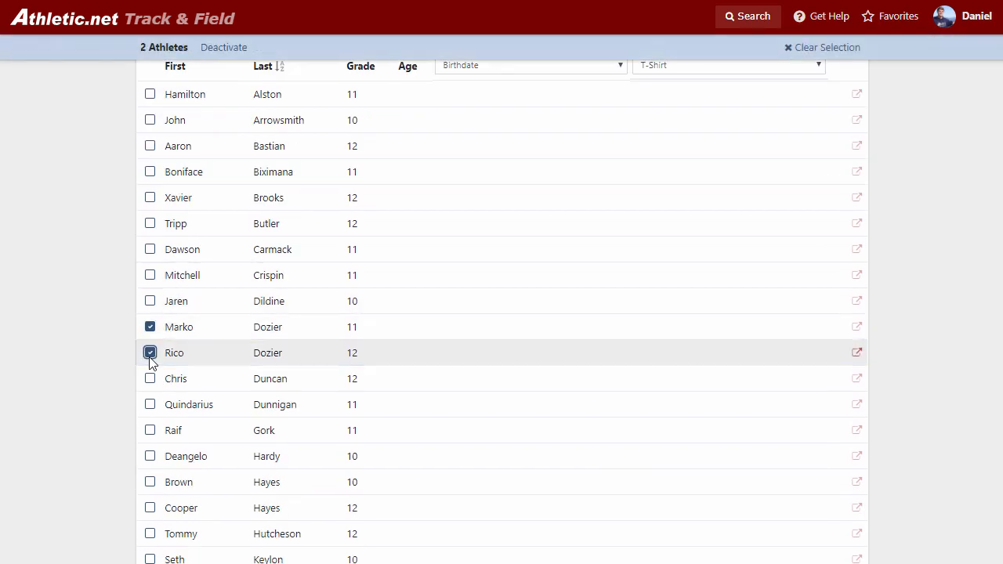
left_click(149, 379)
left_click(150, 404)
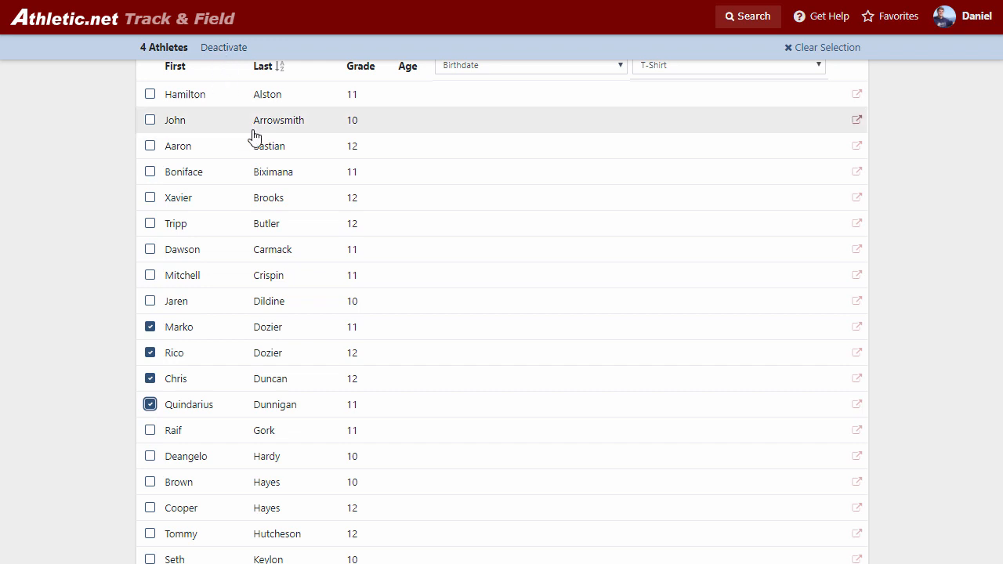
scroll(251, 134, "up", 2)
left_click(820, 87)
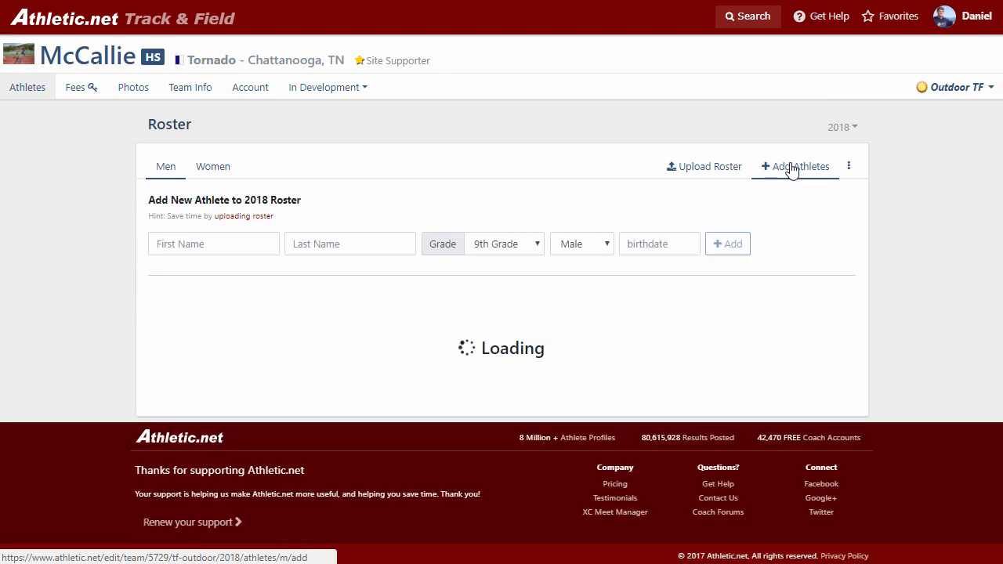
- On the page for adding athletes, filter the existing athletes by a name and return to the team's home page
left_click(215, 245)
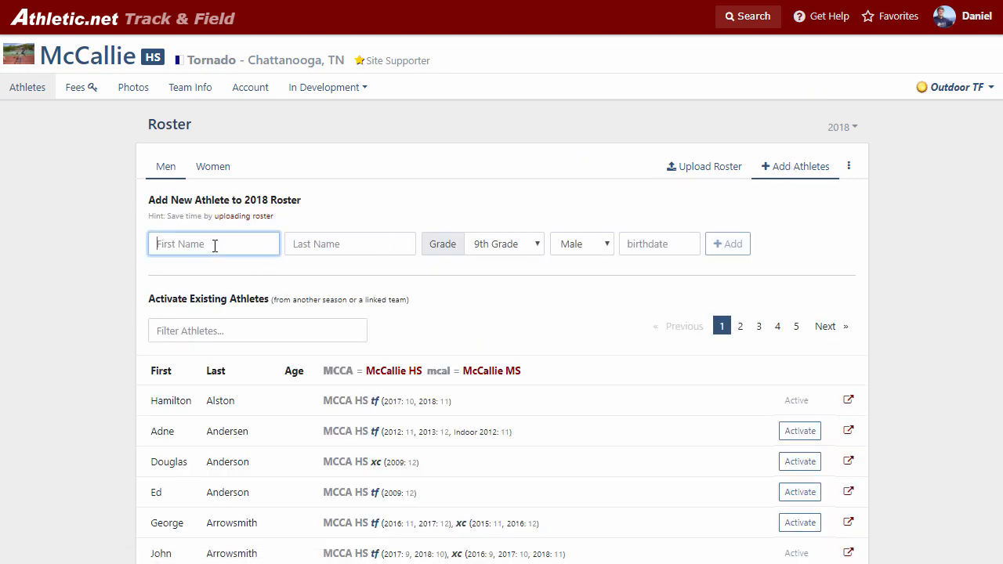
left_click(210, 330)
type("a")
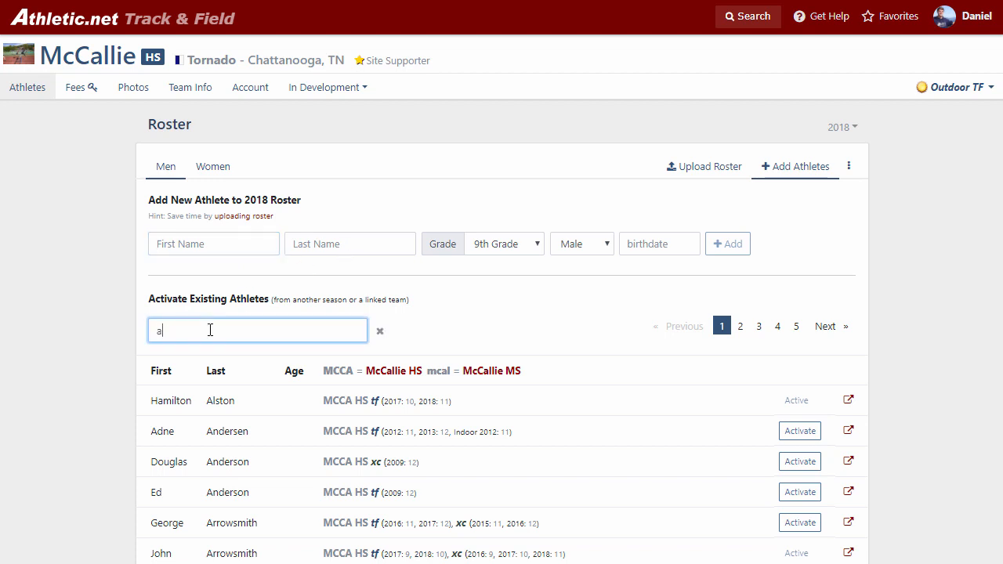
type("nderson")
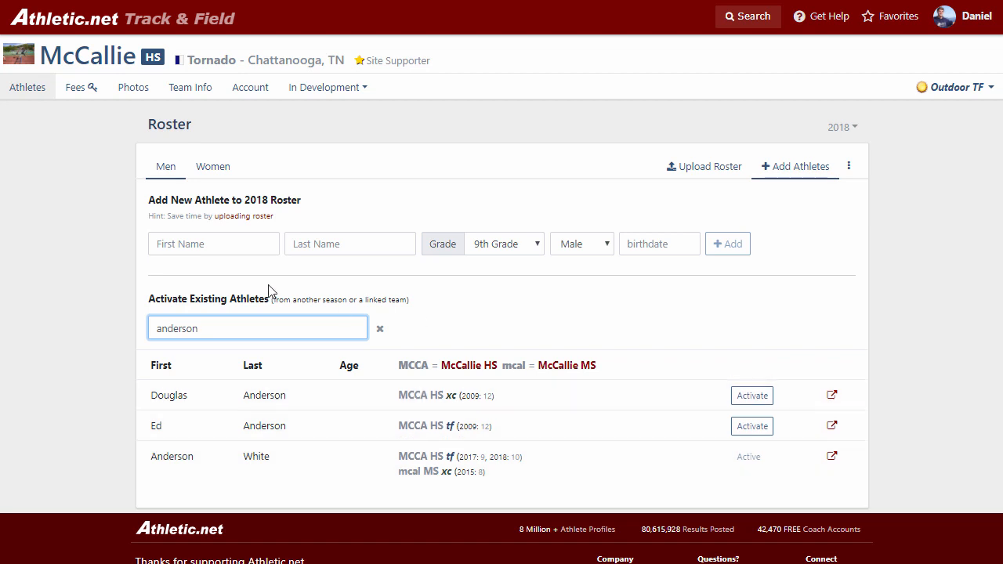
left_click(98, 61)
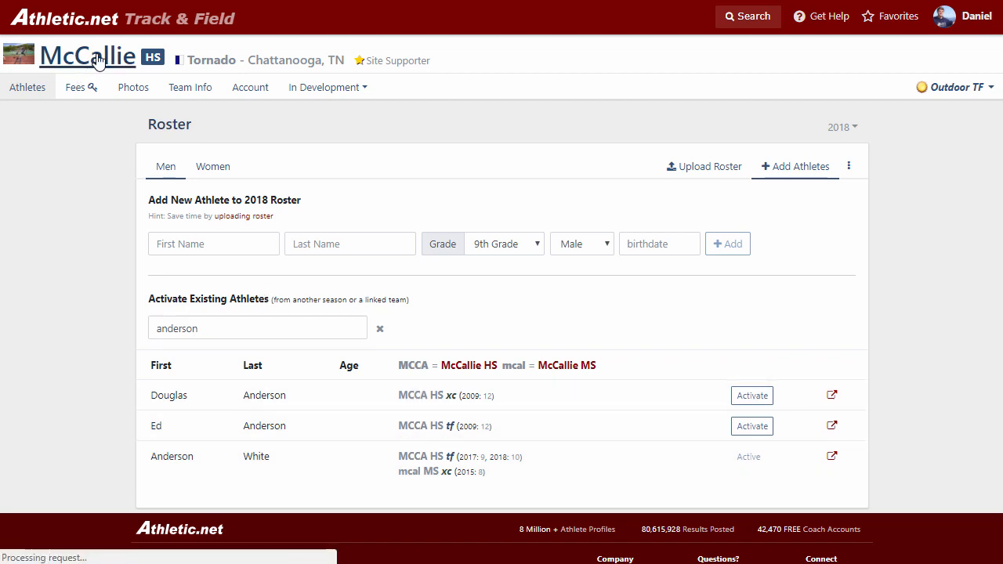